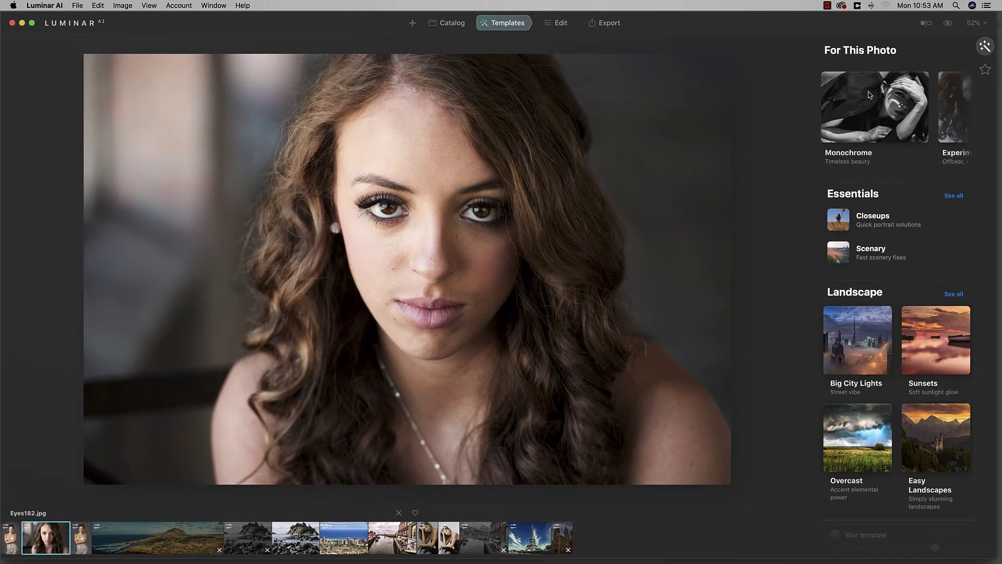
# Enter the Edit view and expand Face AI, showing Iris Original at visibility 80
pyautogui.click(554, 23)
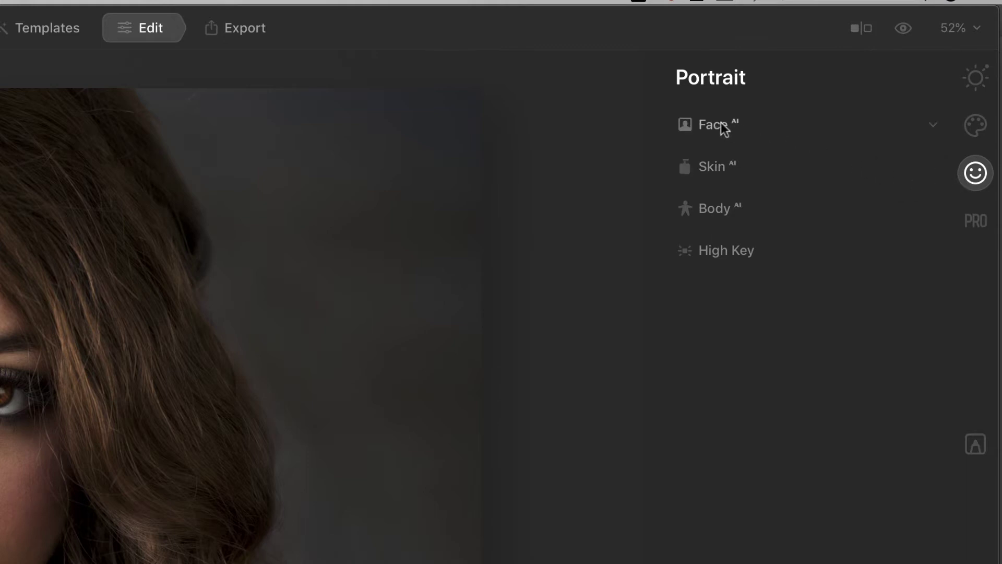
pyautogui.click(723, 131)
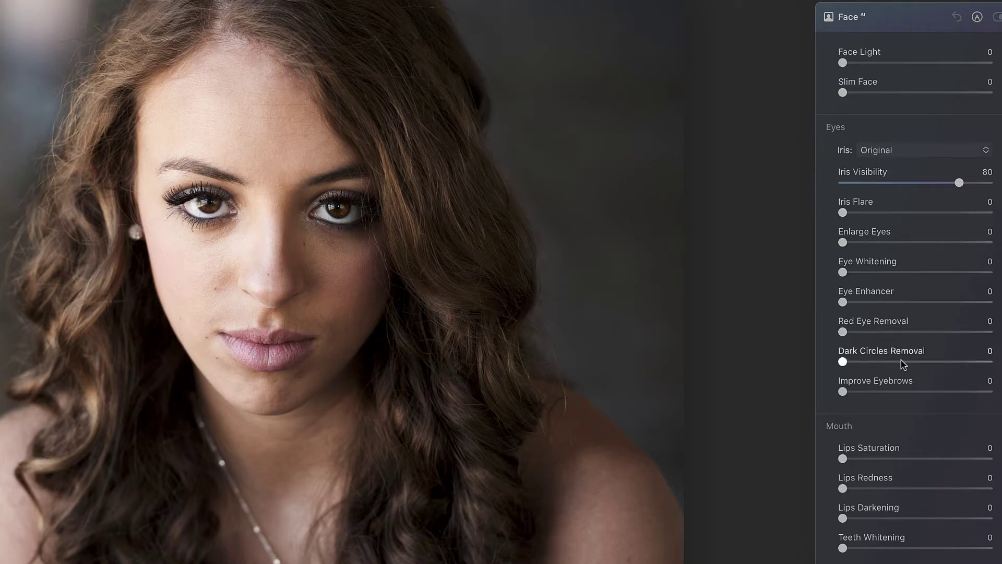
# Cycle the iris colour through Green, Hazel and Grey, ending on Blue
pyautogui.click(897, 149)
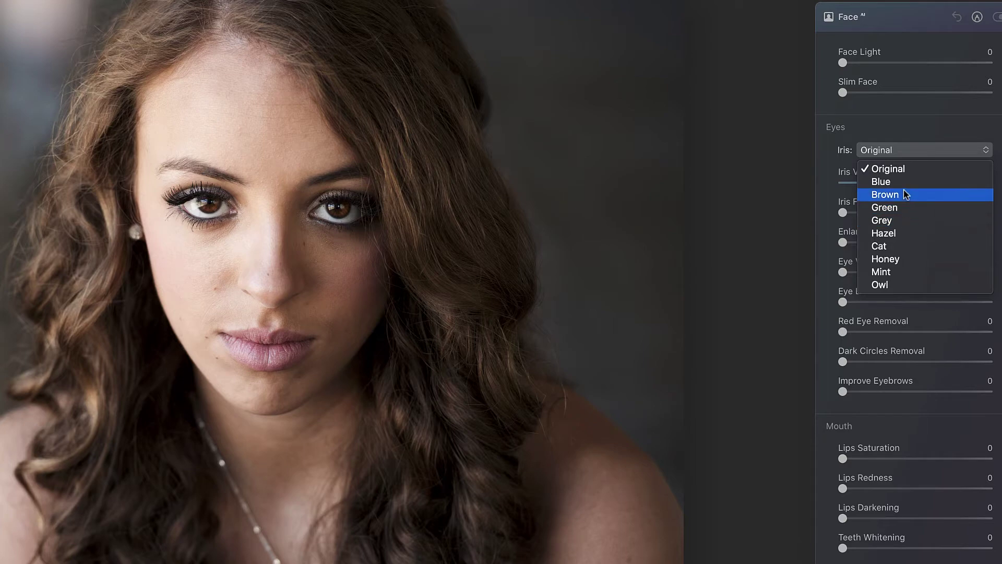
pyautogui.click(900, 208)
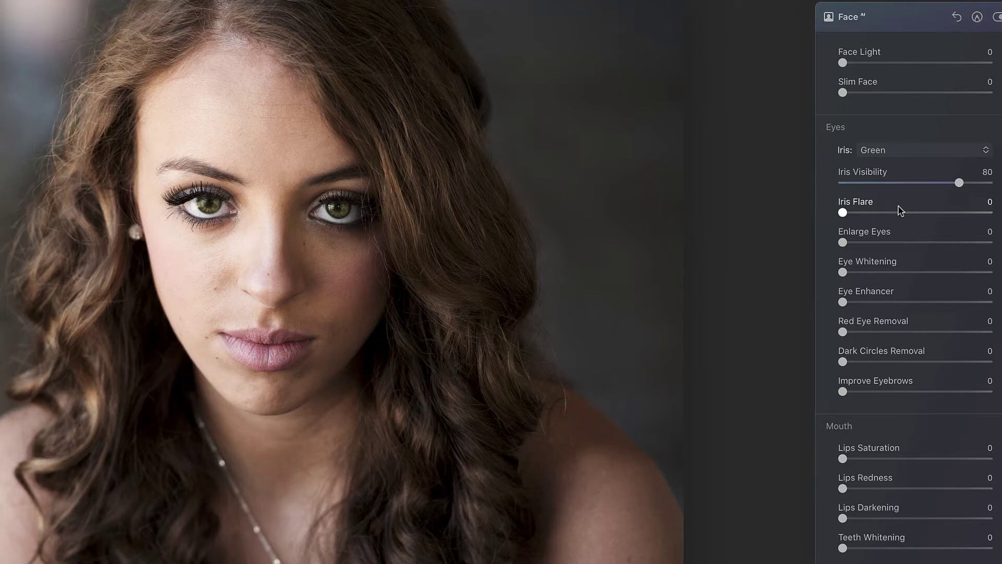
pyautogui.click(906, 149)
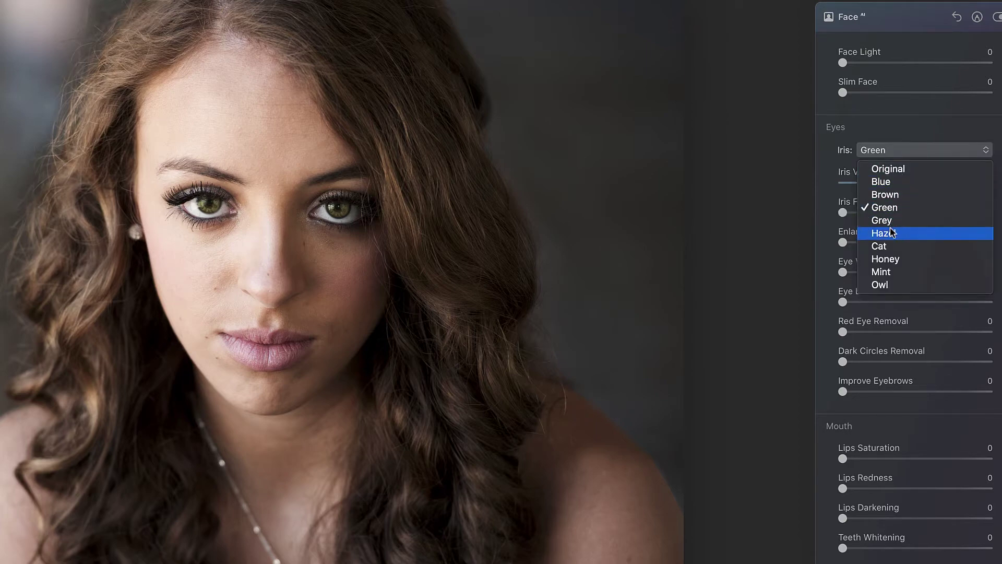
pyautogui.click(892, 232)
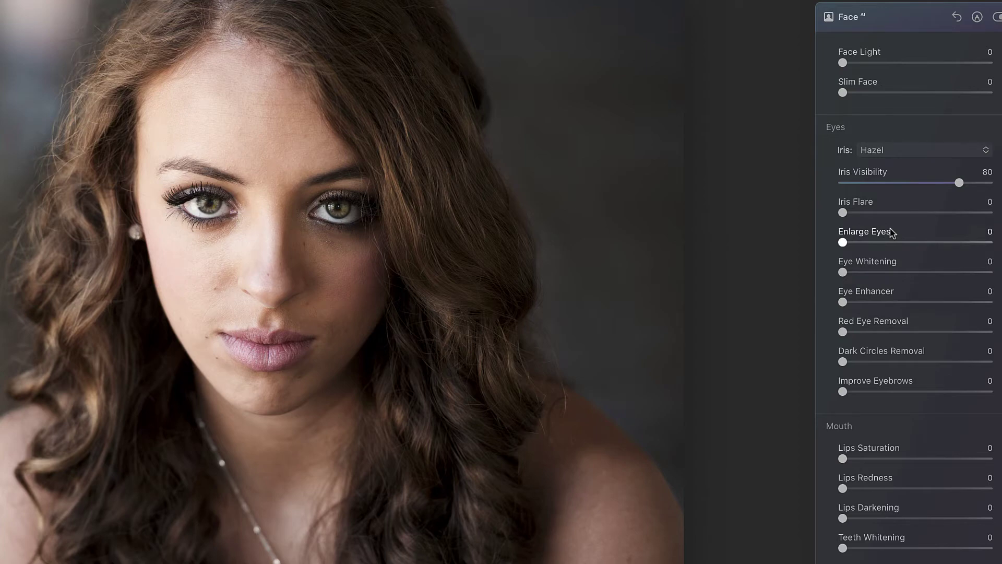
pyautogui.click(896, 150)
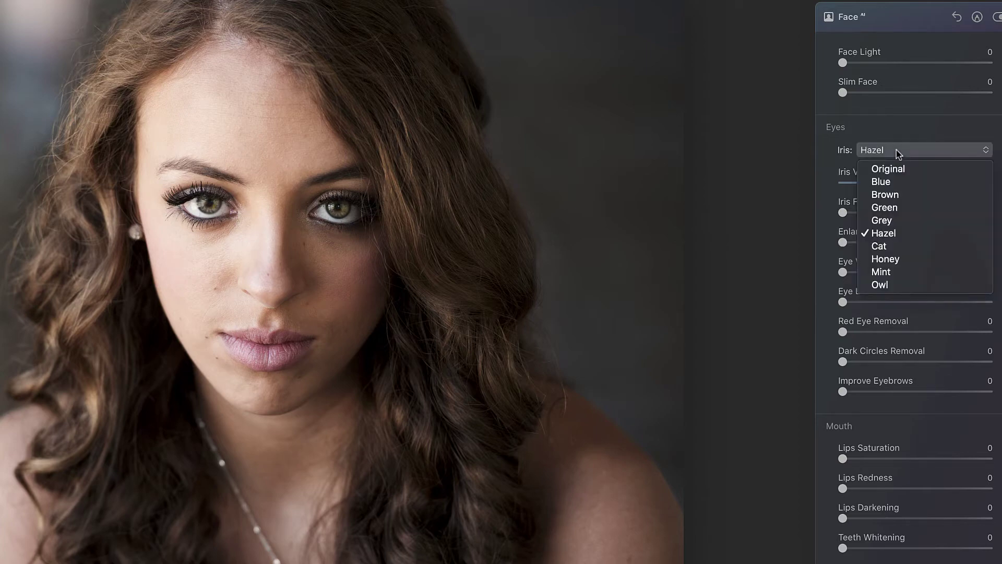
pyautogui.click(896, 221)
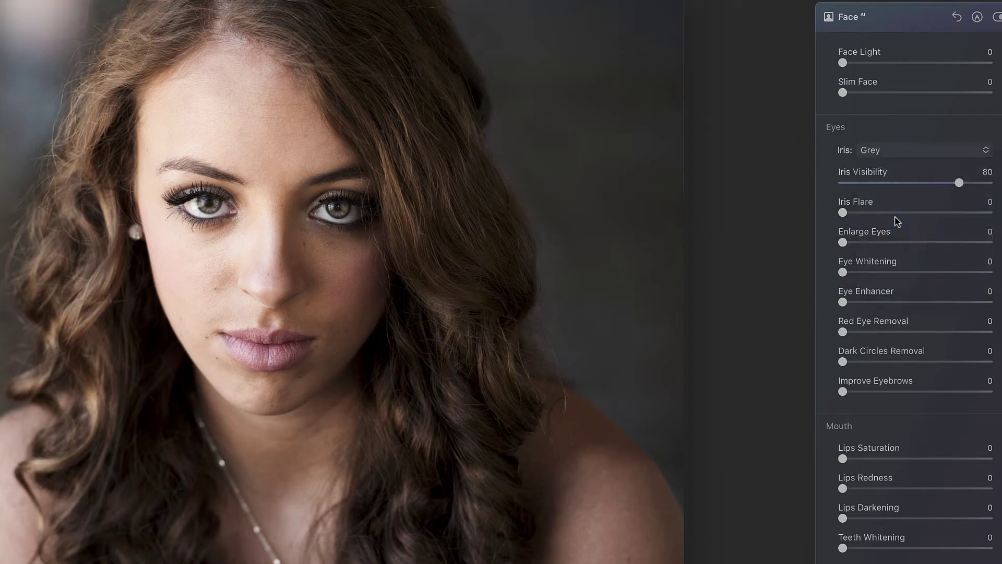
pyautogui.click(895, 152)
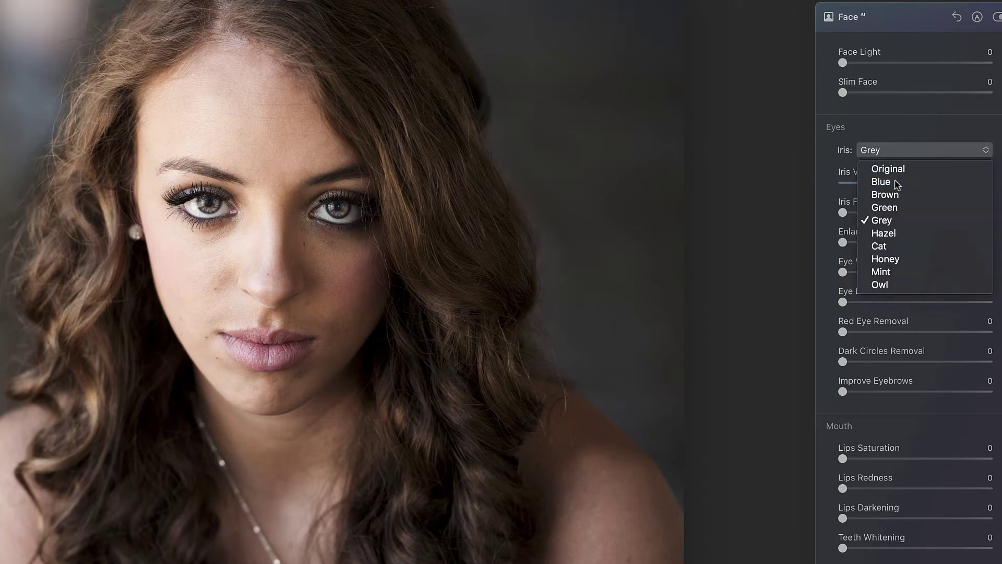
pyautogui.click(892, 181)
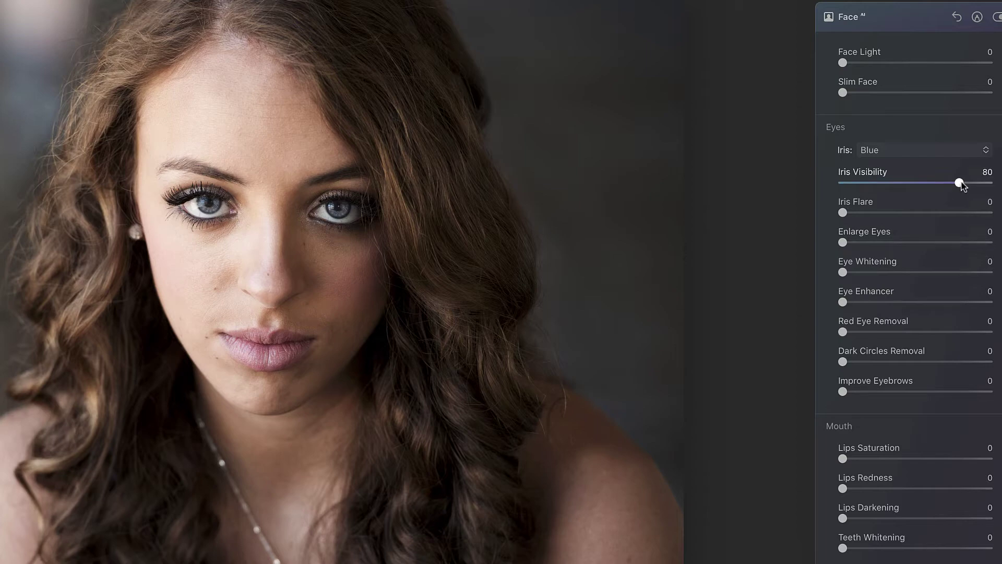
# Lower Iris Visibility to 42, set Iris Flare to 44 and leave Enlarge Eyes at 0
pyautogui.moveTo(962, 186); pyautogui.dragTo(907, 188)
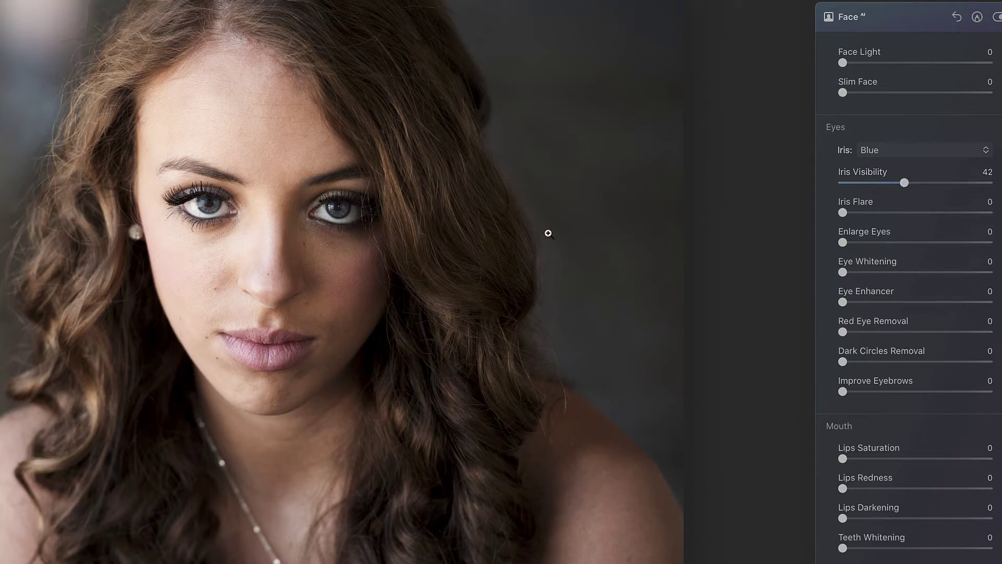
pyautogui.moveTo(845, 215); pyautogui.dragTo(970, 216)
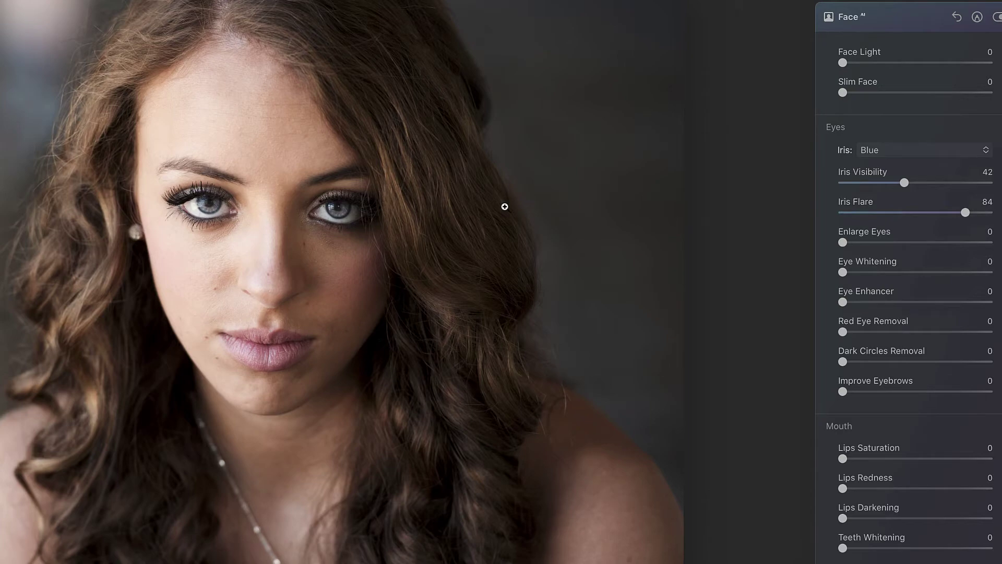
pyautogui.moveTo(967, 216); pyautogui.dragTo(907, 218)
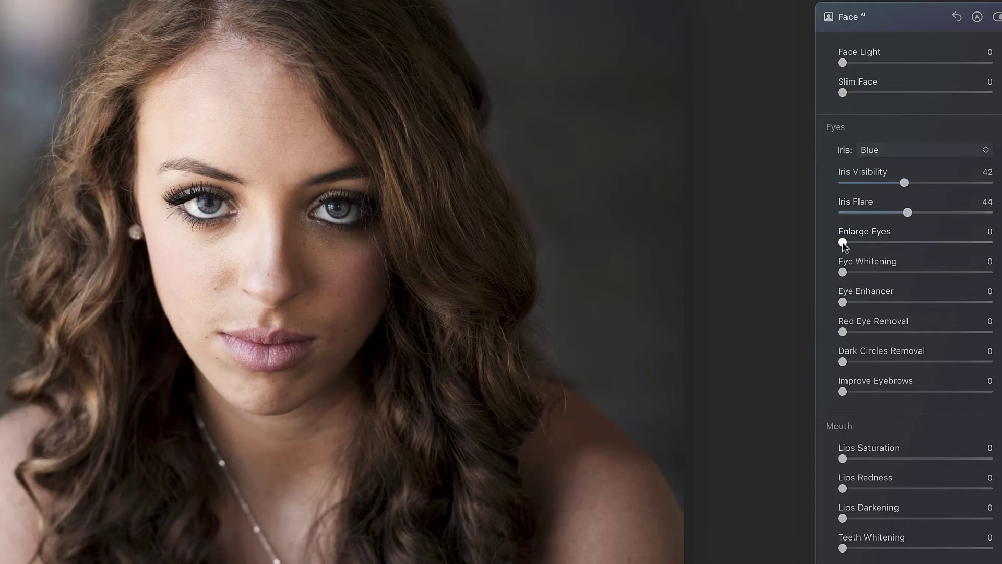
pyautogui.moveTo(842, 242)
pyautogui.mouseDown()
pyautogui.moveTo(980, 252)
pyautogui.moveTo(844, 245)
pyautogui.mouseUp()
# Keep Enlarge Eyes at 0 and settle Eye Enhancer at a subtle 12
pyautogui.moveTo(845, 247)
pyautogui.mouseDown()
pyautogui.moveTo(854, 247)
pyautogui.moveTo(837, 246)
pyautogui.mouseUp()
pyautogui.moveTo(843, 302); pyautogui.dragTo(987, 314)
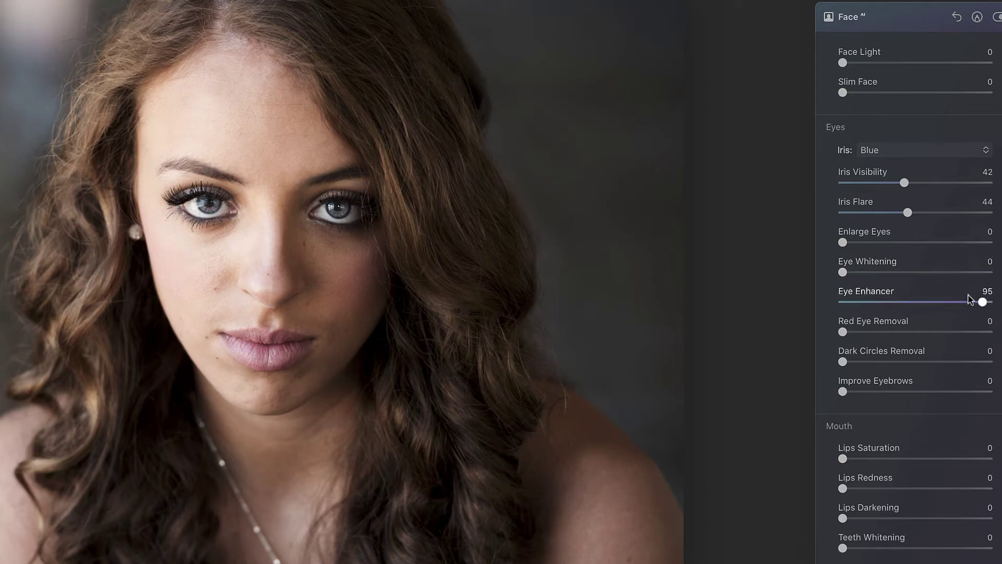
pyautogui.moveTo(980, 301)
pyautogui.mouseDown()
pyautogui.moveTo(890, 306)
pyautogui.moveTo(989, 306)
pyautogui.mouseUp()
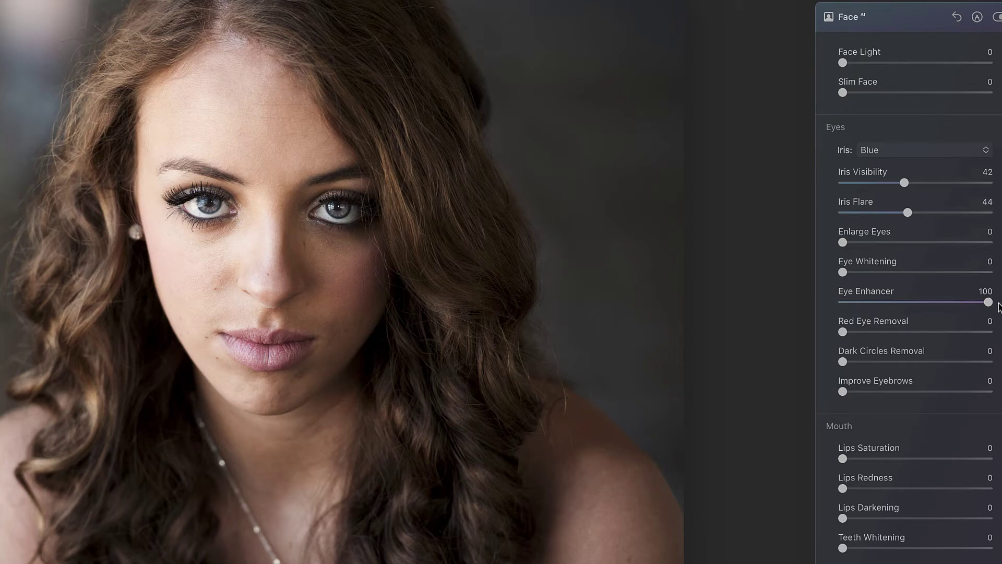
pyautogui.moveTo(986, 302); pyautogui.dragTo(859, 303)
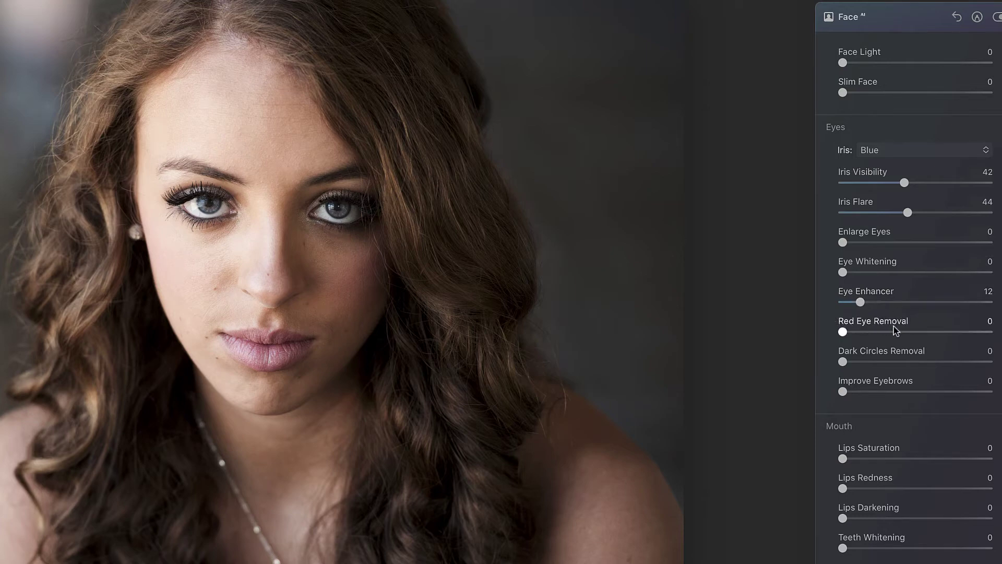
# Set Dark Circles Removal to 71 and Improve Eyebrows to 13, comparing with the original
pyautogui.moveTo(843, 362); pyautogui.dragTo(947, 364)
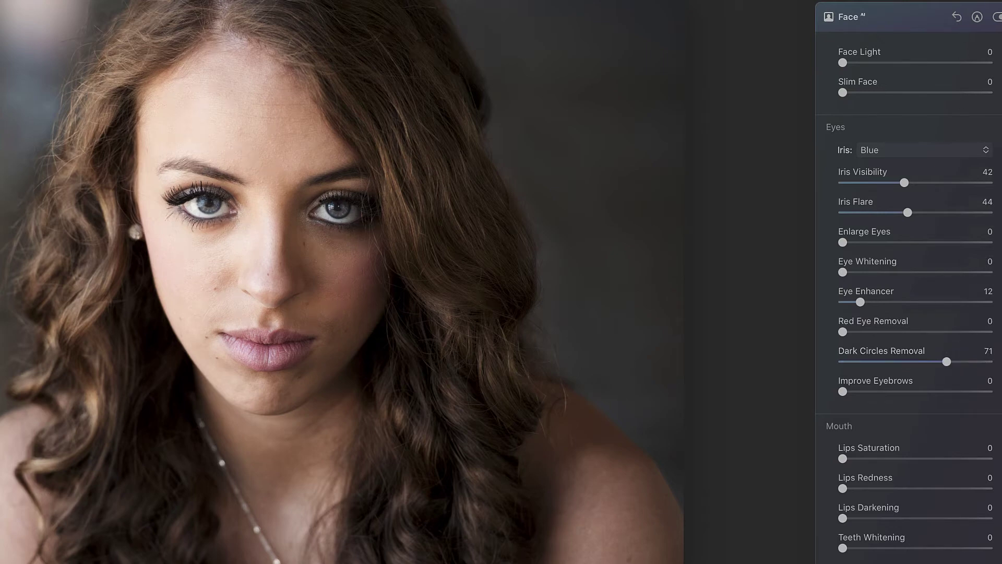
pyautogui.press('\\')
pyautogui.press('\\')
pyautogui.press('\\')
pyautogui.press('\\')
pyautogui.moveTo(842, 392); pyautogui.dragTo(862, 392)
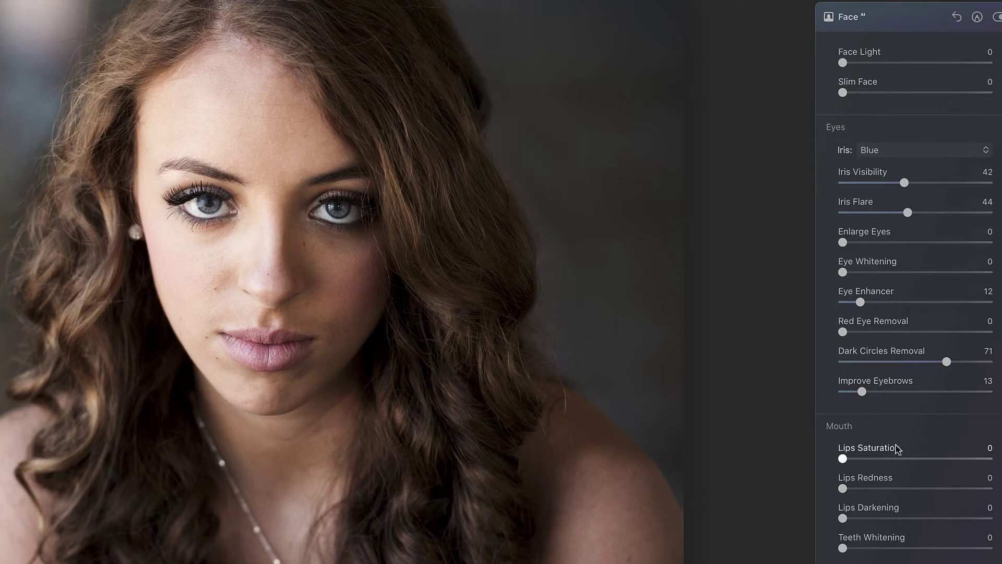
pyautogui.scroll(-1, 911, 432)
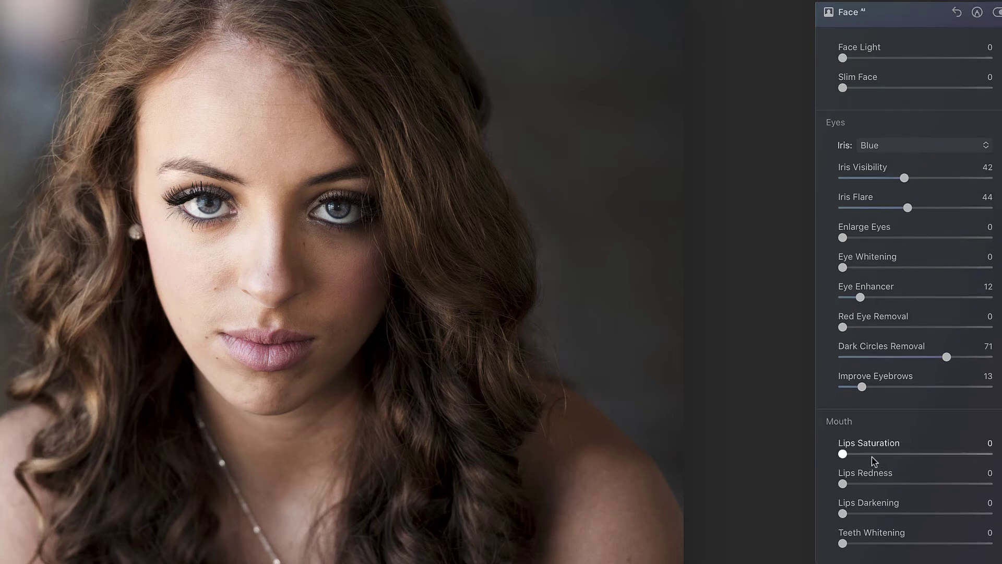
# Set Lips Saturation 46 and Lips Darkening 32, then compare against the original in split view
pyautogui.moveTo(876, 485); pyautogui.dragTo(911, 455)
pyautogui.moveTo(843, 514); pyautogui.dragTo(890, 516)
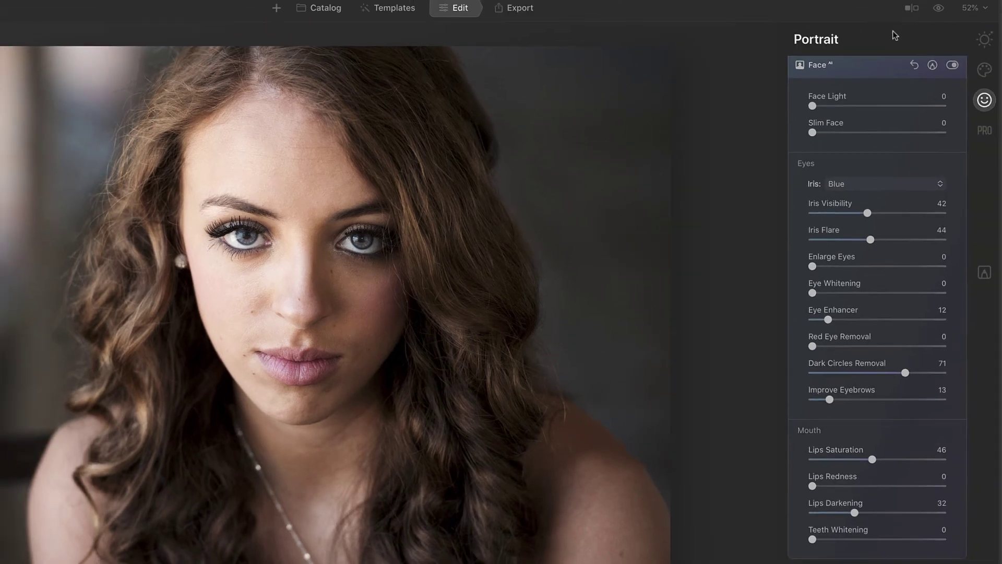
pyautogui.click(909, 11)
pyautogui.moveTo(147, 288); pyautogui.dragTo(564, 344)
pyautogui.press('\\')
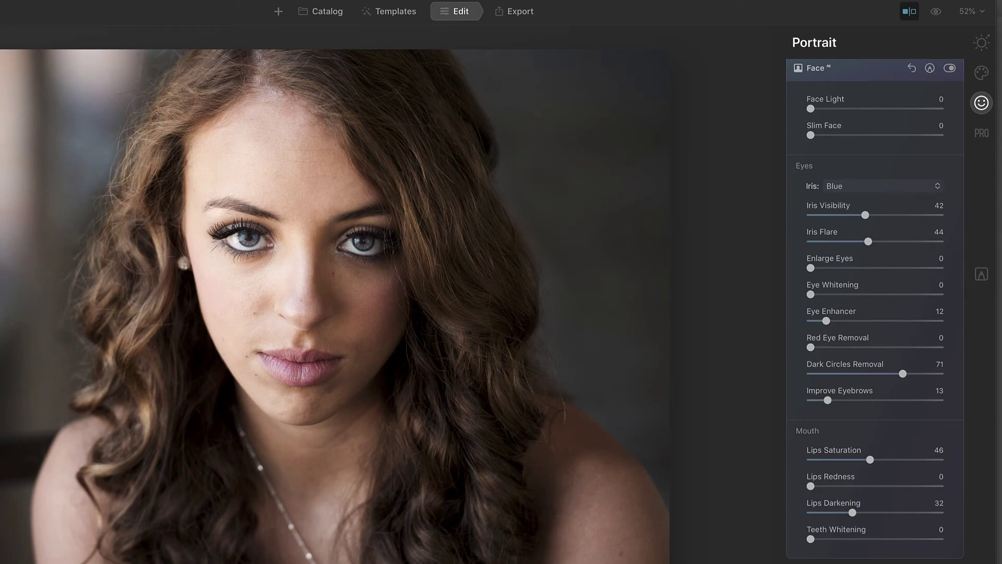
pyautogui.press('\\')
pyautogui.moveTo(89, 329); pyautogui.dragTo(5, 355)
# Switch the iris to the Cat preset for golden eyes and collapse the Face panel
pyautogui.click(864, 187)
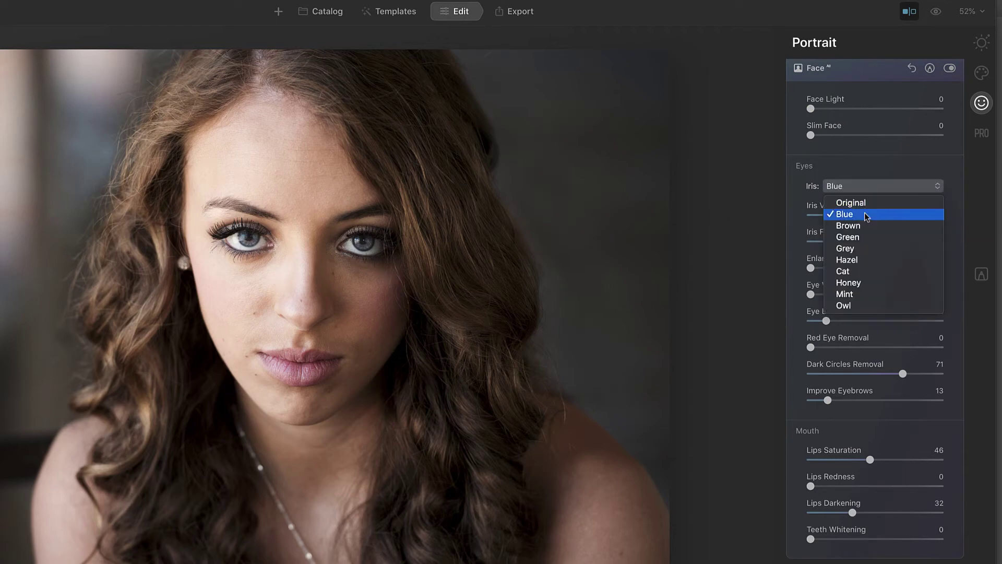
pyautogui.click(852, 272)
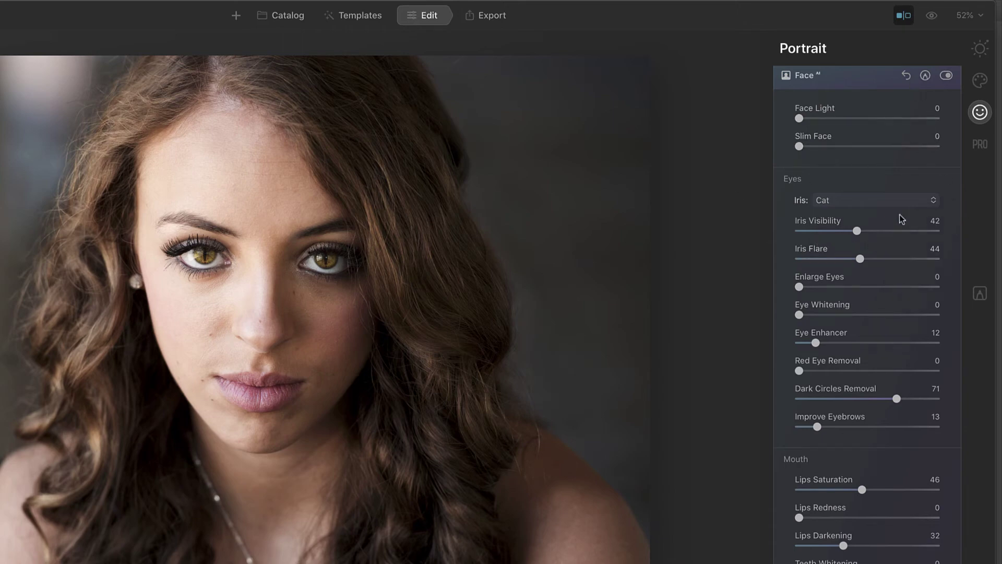
pyautogui.click(805, 75)
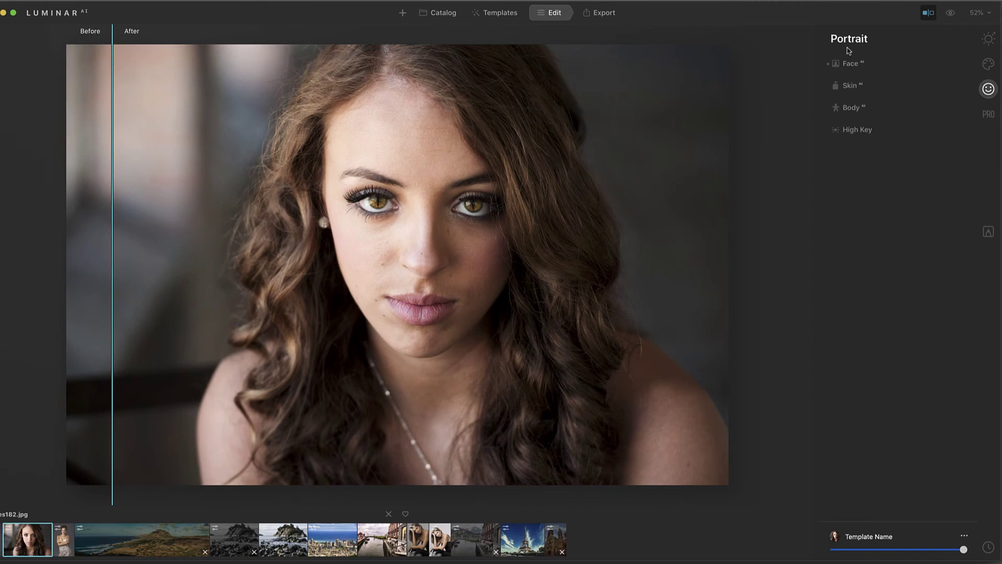
# Reset all adjustments from the template menu, restoring the original brown eyes
pyautogui.click(850, 63)
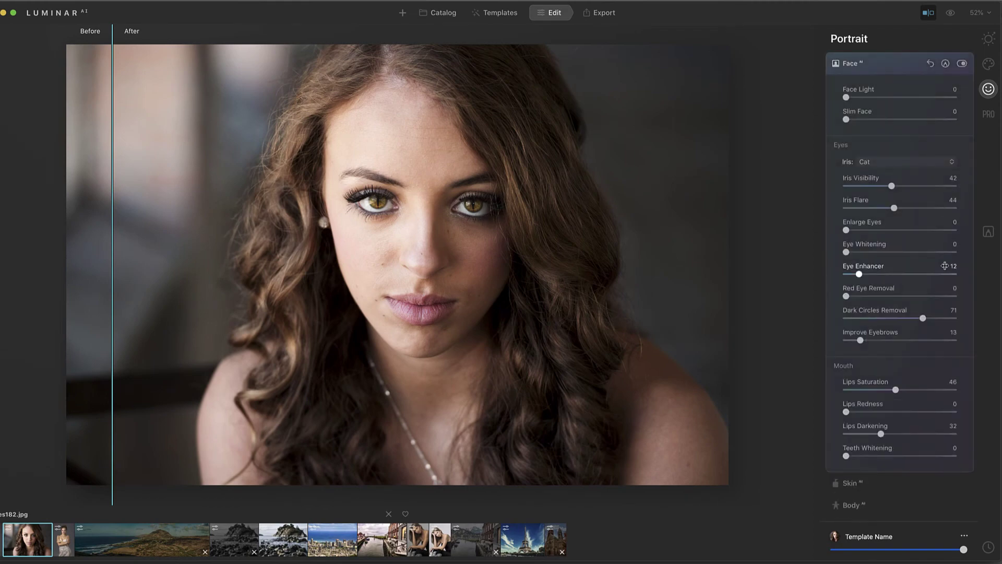
pyautogui.click(849, 67)
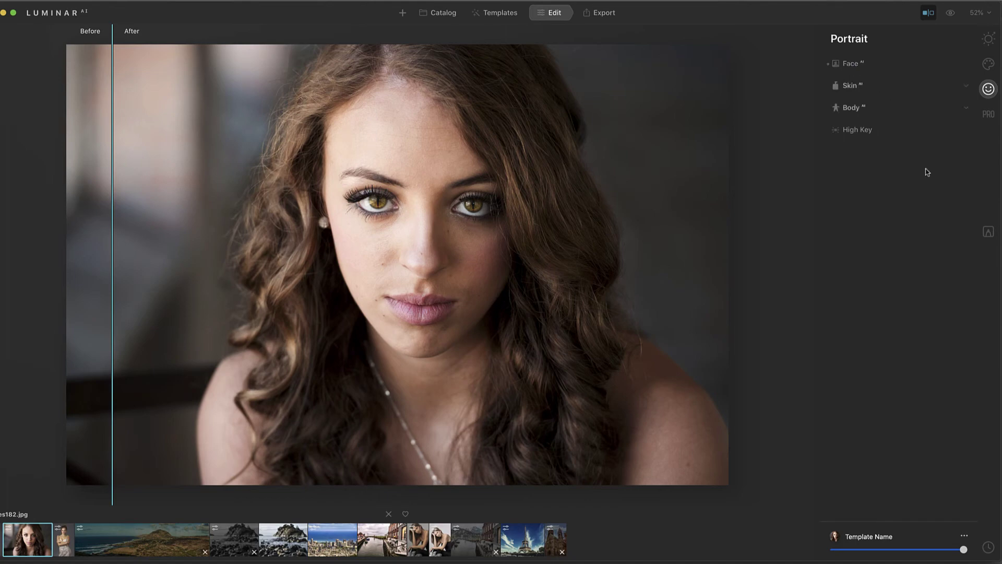
pyautogui.click(964, 538)
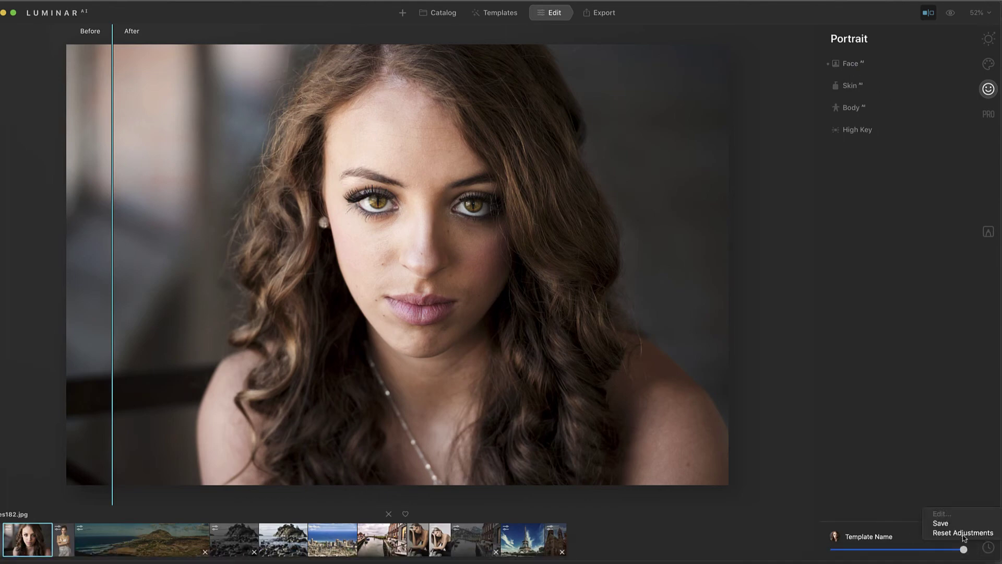
pyautogui.click(949, 533)
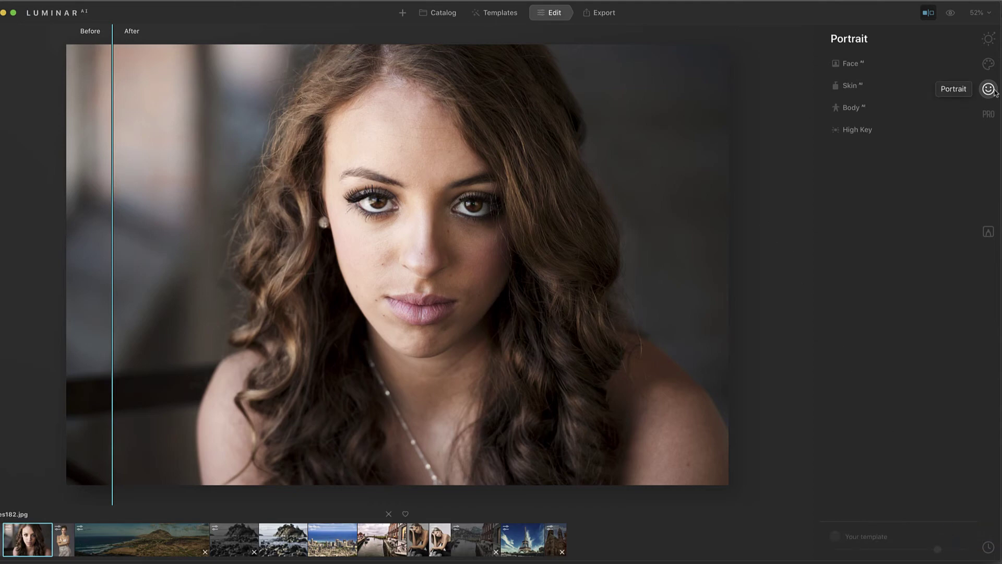
pyautogui.click(864, 67)
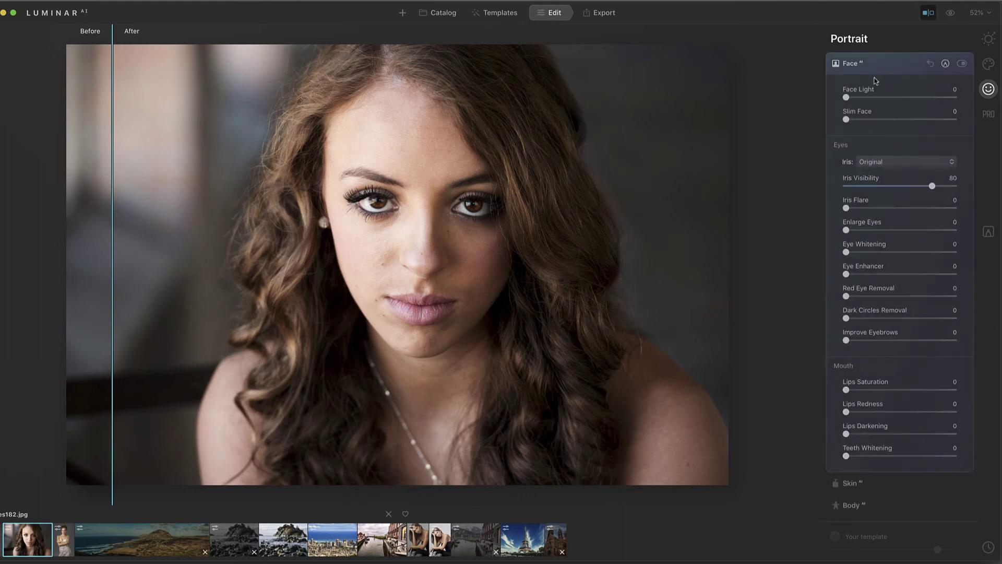
# Apply the Green iris with Iris Visibility 19, Iris Flare 11 and Eye Enhancer 8
pyautogui.click(885, 162)
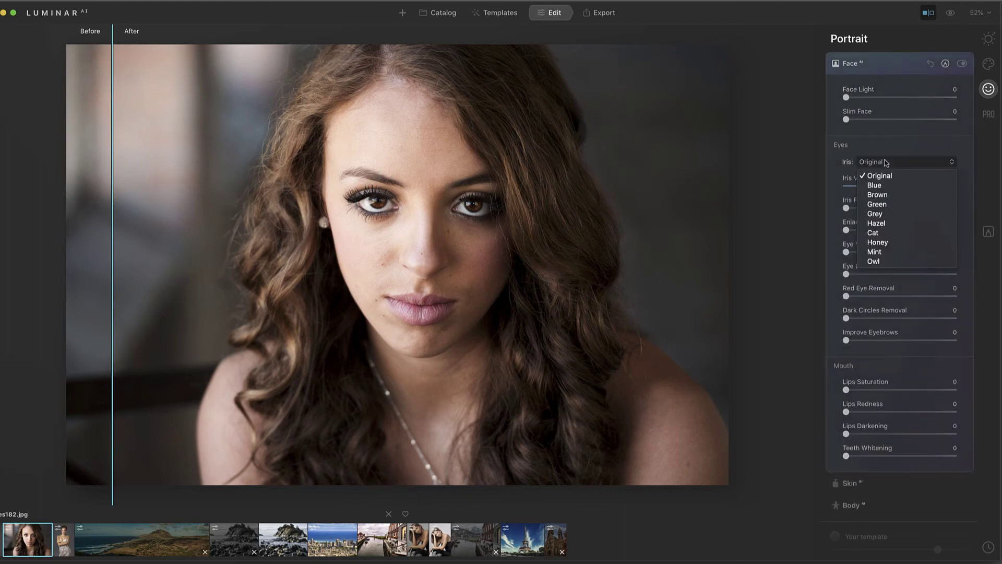
pyautogui.click(891, 207)
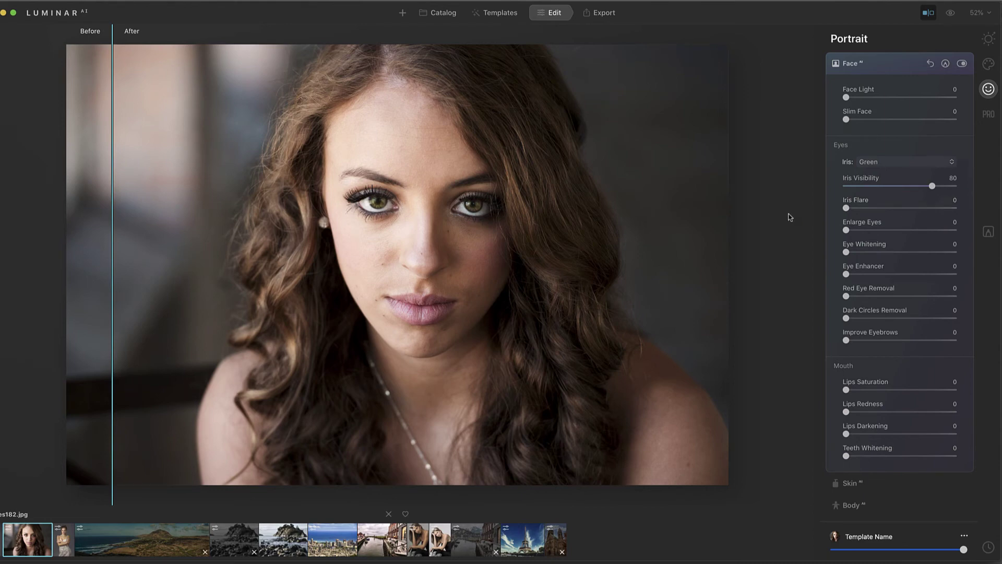
pyautogui.moveTo(932, 187); pyautogui.dragTo(855, 208)
pyautogui.moveTo(846, 274); pyautogui.dragTo(855, 274)
pyautogui.moveTo(885, 186); pyautogui.dragTo(863, 211)
pyautogui.moveTo(860, 209); pyautogui.dragTo(868, 187)
pyautogui.click(893, 162)
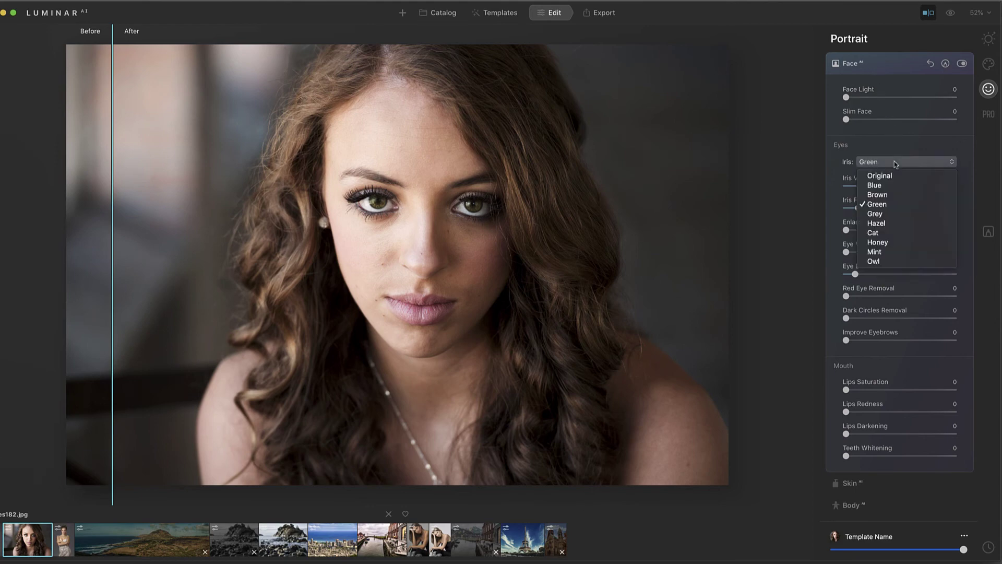
# Return Iris to Original and tune Iris Visibility 67, Iris Flare 39, Eye Enhancer 30
pyautogui.click(891, 178)
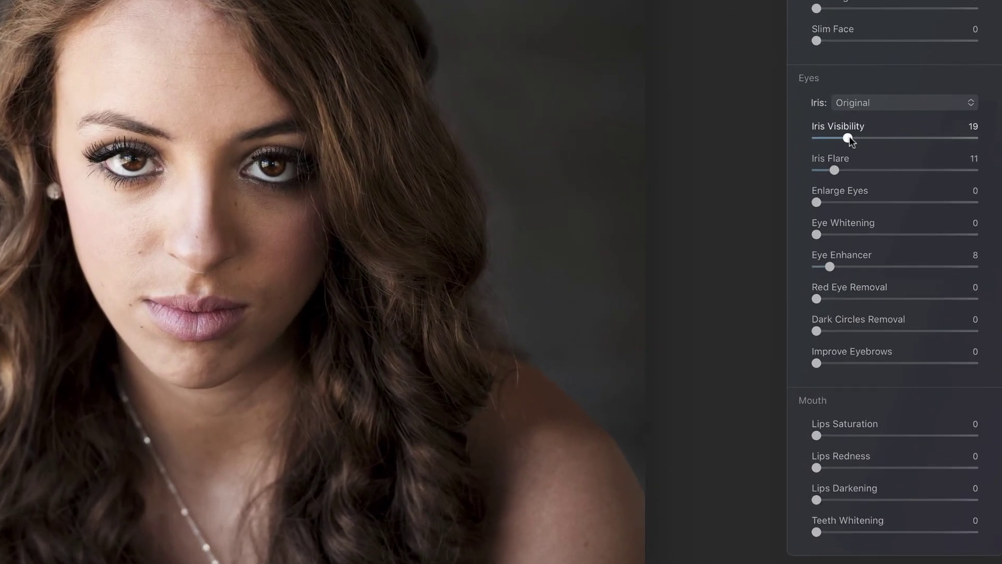
pyautogui.moveTo(849, 140); pyautogui.dragTo(946, 141)
pyautogui.moveTo(834, 170); pyautogui.dragTo(936, 170)
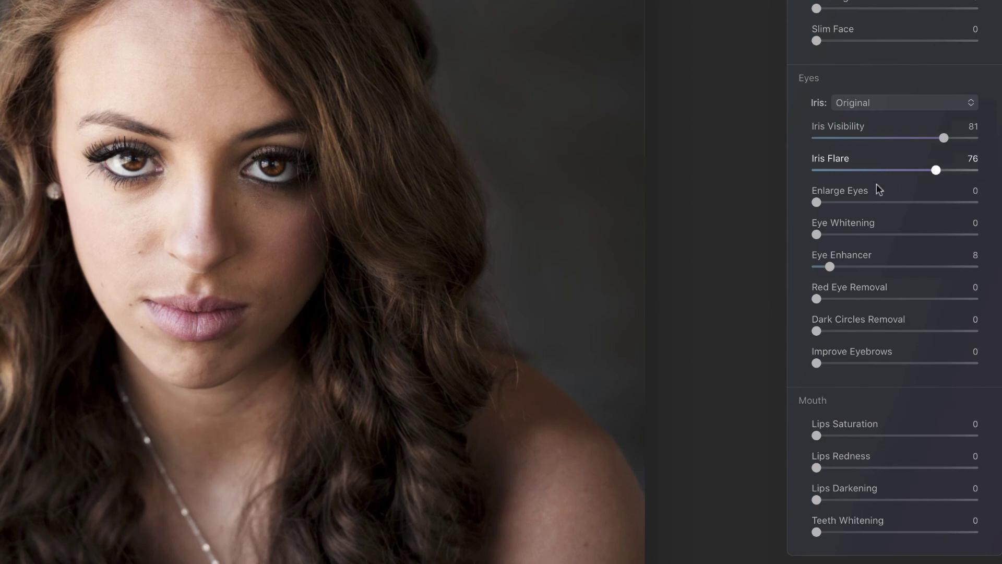
pyautogui.moveTo(833, 263); pyautogui.dragTo(899, 265)
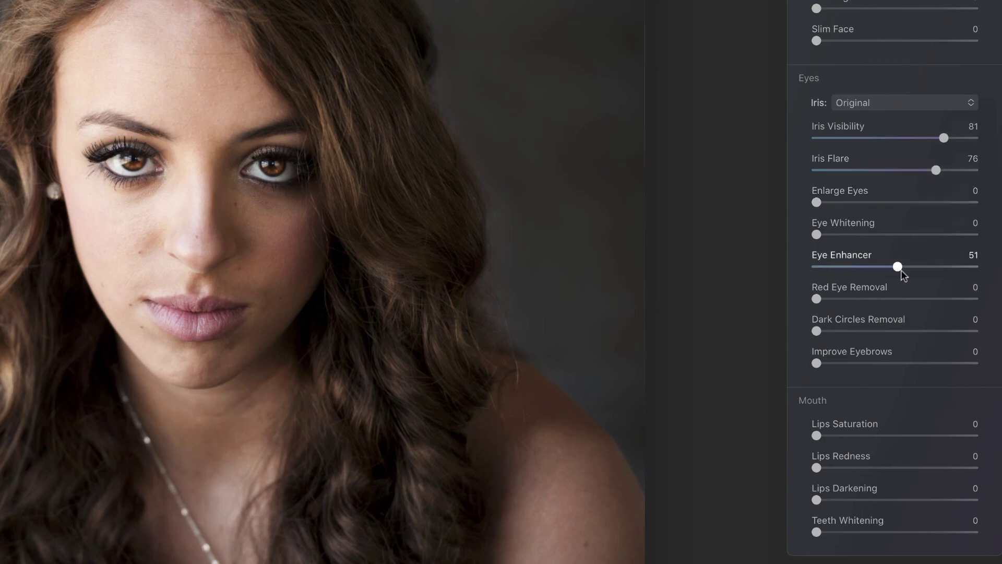
pyautogui.moveTo(936, 170); pyautogui.dragTo(913, 170)
pyautogui.moveTo(942, 138); pyautogui.dragTo(888, 170)
pyautogui.moveTo(897, 267); pyautogui.dragTo(864, 266)
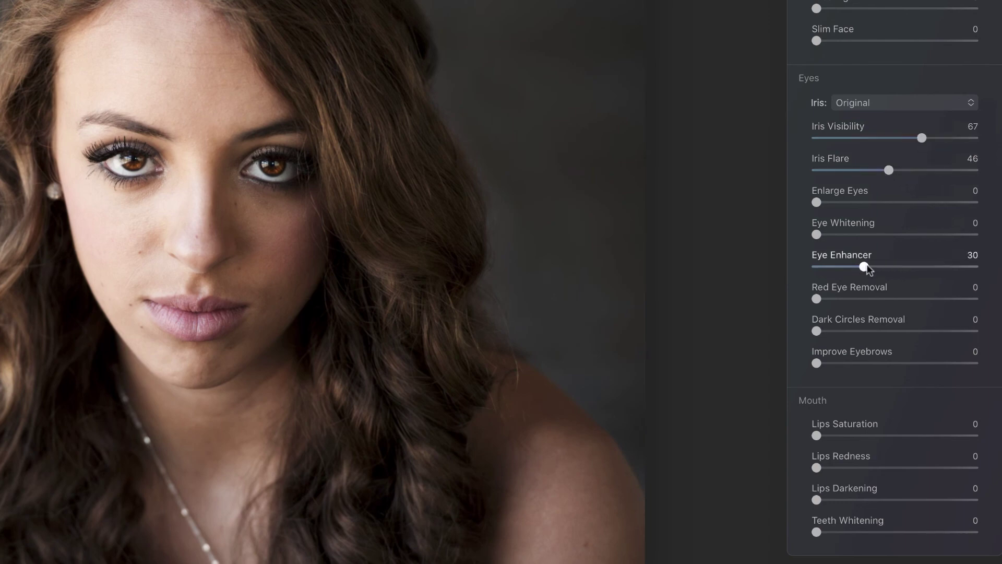
pyautogui.moveTo(889, 171); pyautogui.dragTo(877, 170)
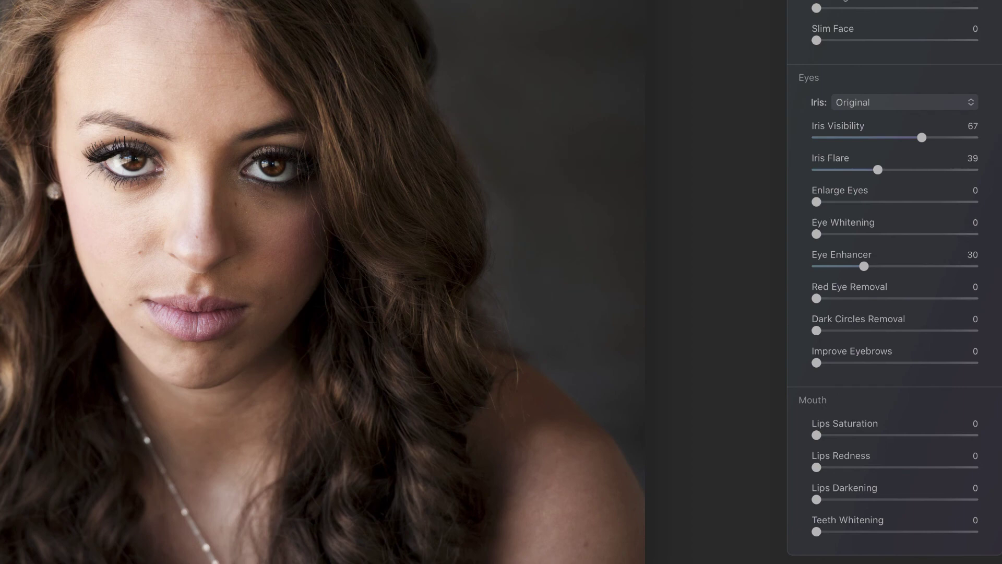
# Compare with the original, then apply the Owl iris for amber eyes
pyautogui.moveTo(68, 197); pyautogui.dragTo(140, 201)
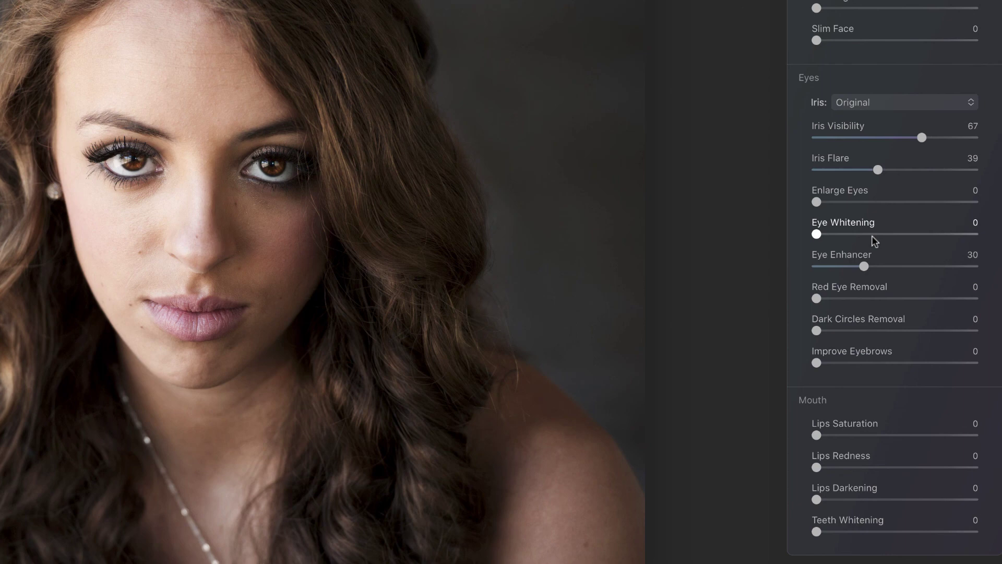
pyautogui.click(899, 104)
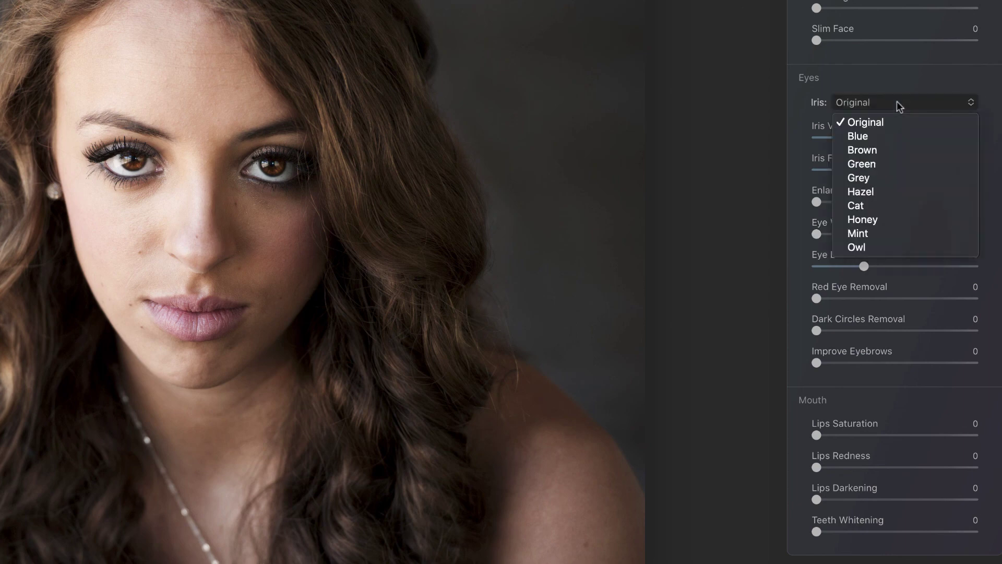
pyautogui.click(904, 250)
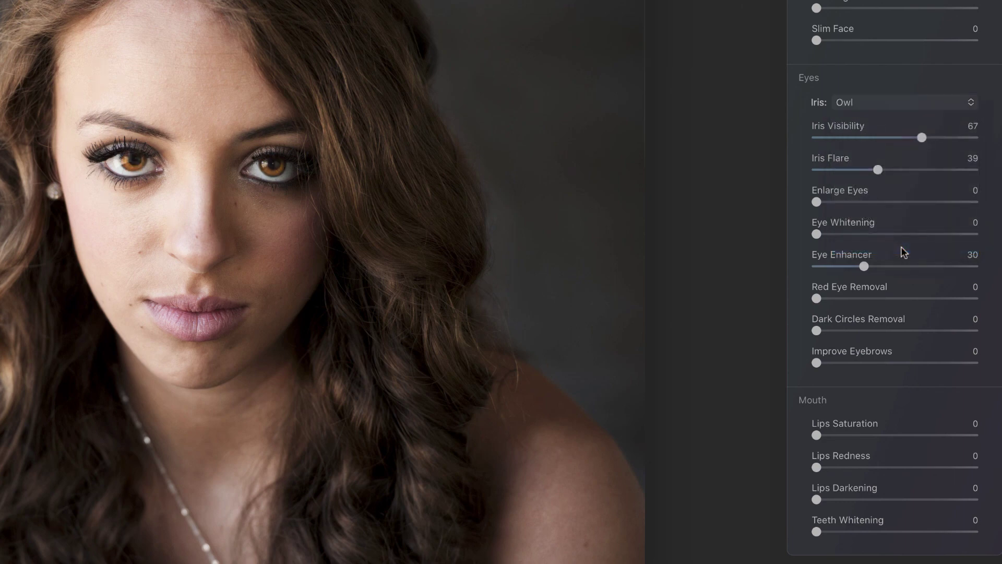